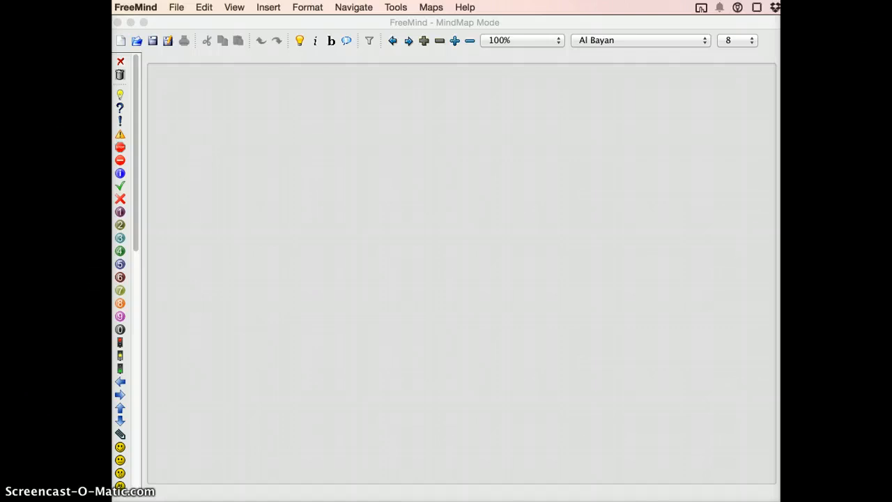
Switch to MacVim to view the FreeMind download and article links, and return to FreeMind
key(super+Tab)
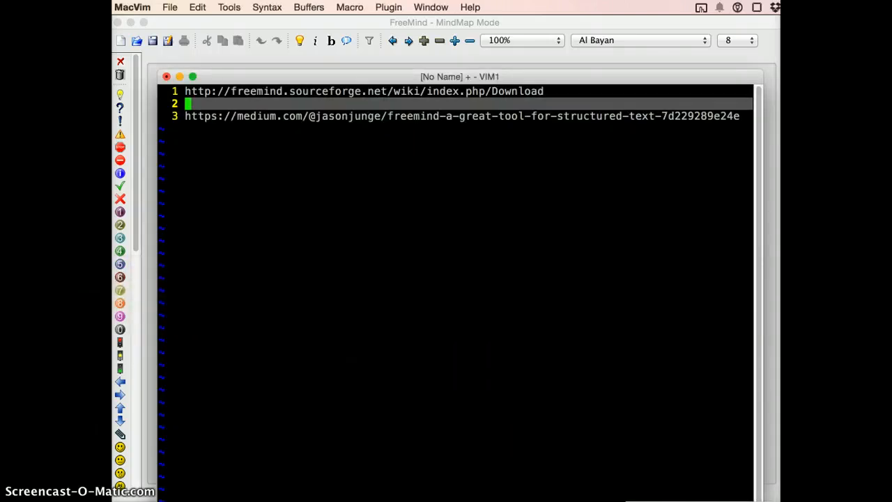
key(k)
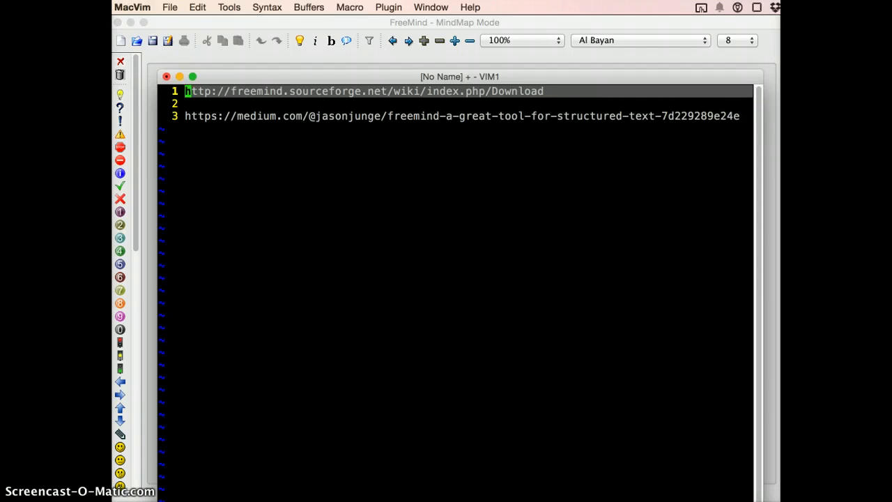
key(super+Tab)
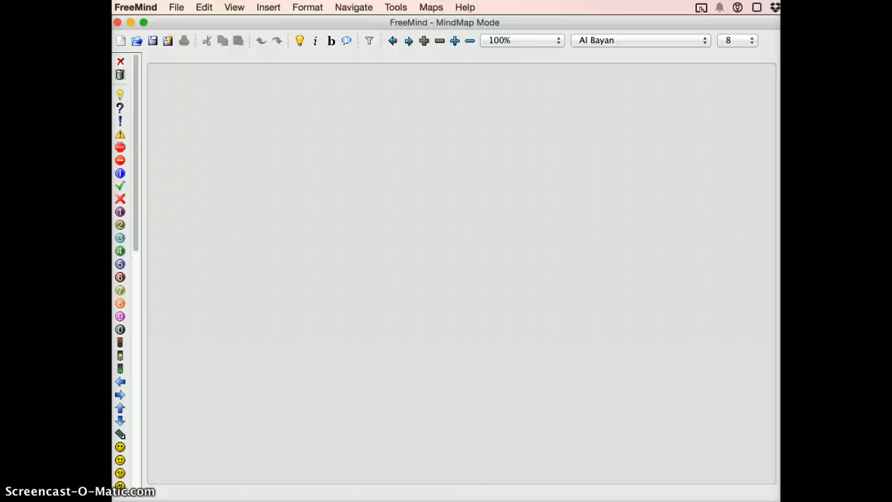
Create a new mind map and name its root node "meeting K"
key(super+n)
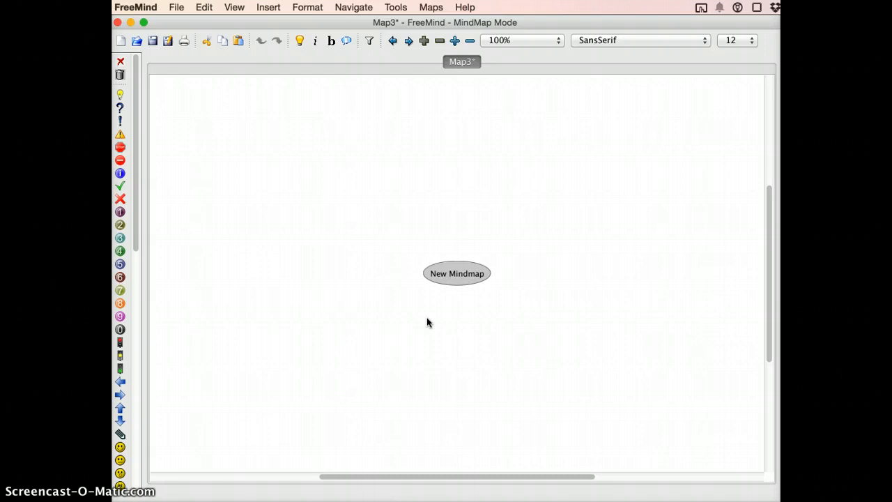
text(meeting )
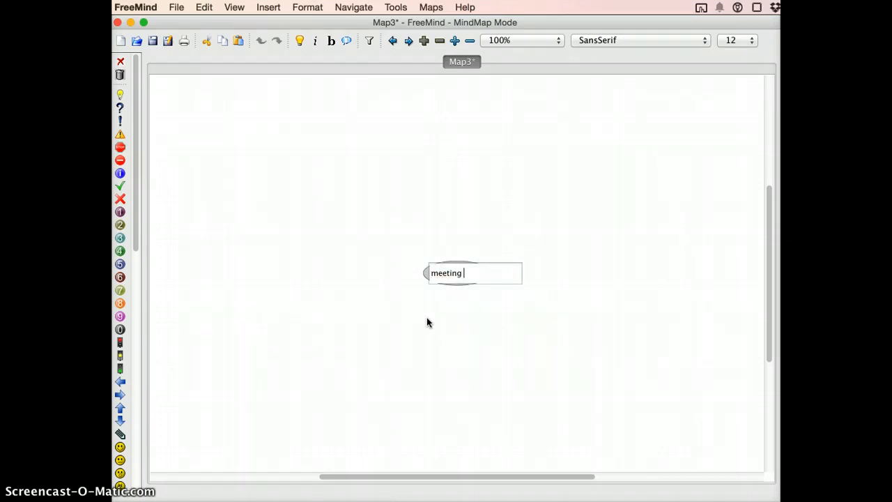
text(K)
key(Return)
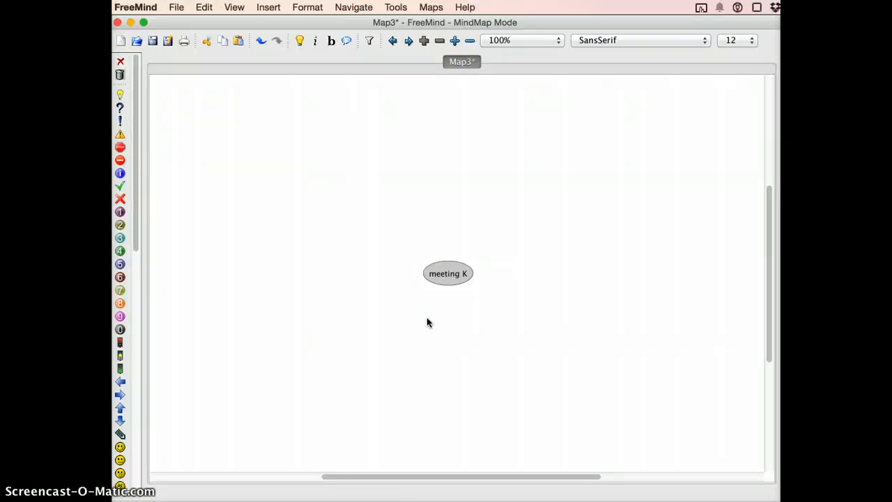
Add two child nodes, "item 1" and "item 2", to the meeting K root
key(Tab)
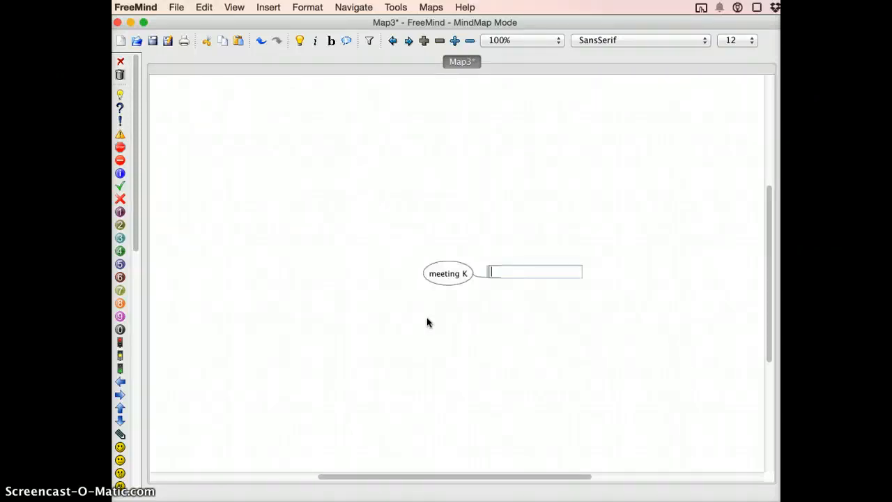
text(item 1)
key(Return)
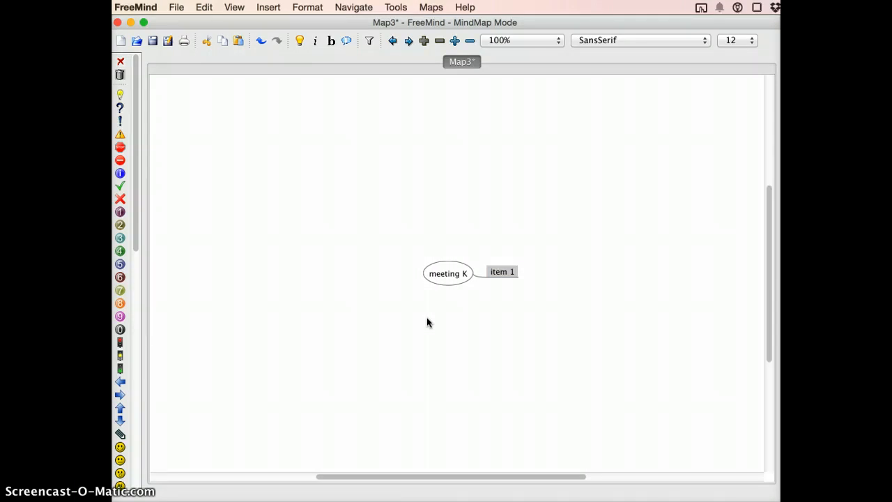
key(Return)
text(item 2)
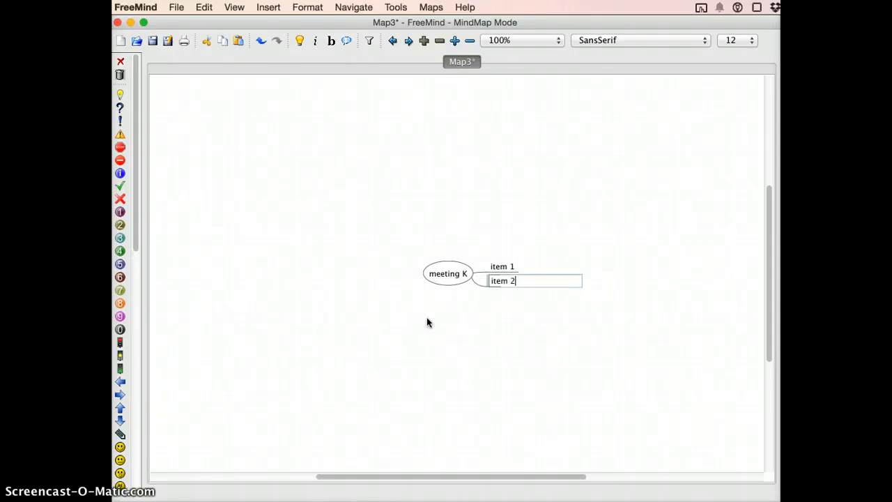
key(Return)
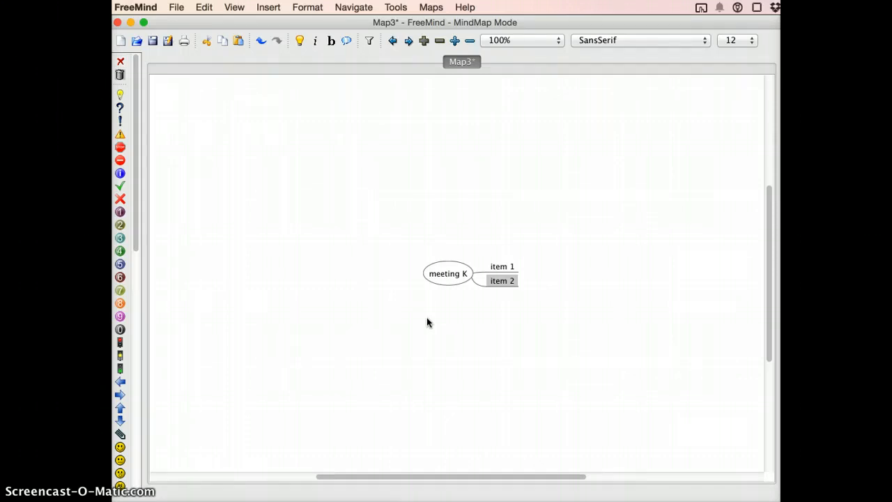
Insert a sibling node "item 0" directly above item 1
key(Left)
key(Right)
key(Up)
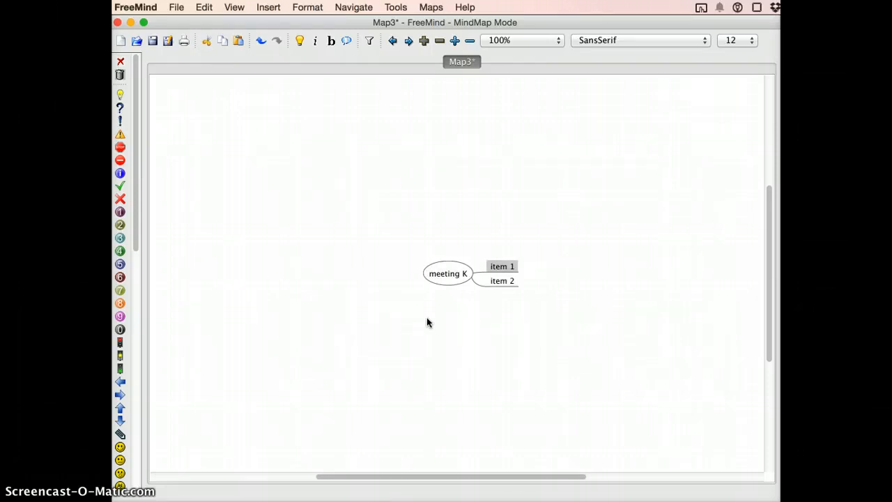
key(shift+Return)
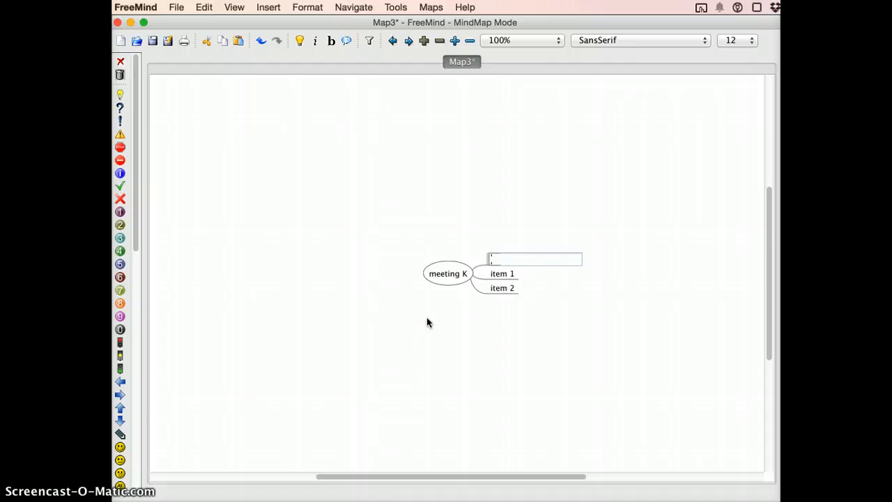
text(item 0)
key(Return)
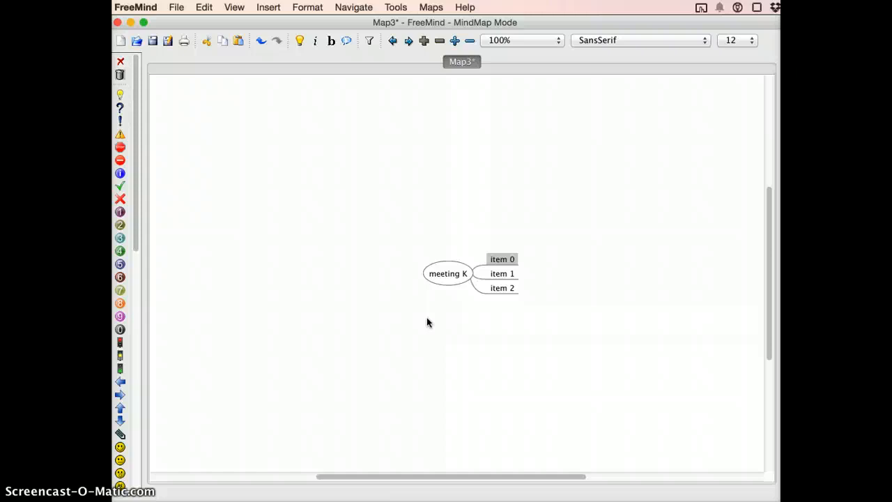
Group item 0 and item 1 under a new parent node named "work items"
key(shift+Down)
key(shift+Insert)
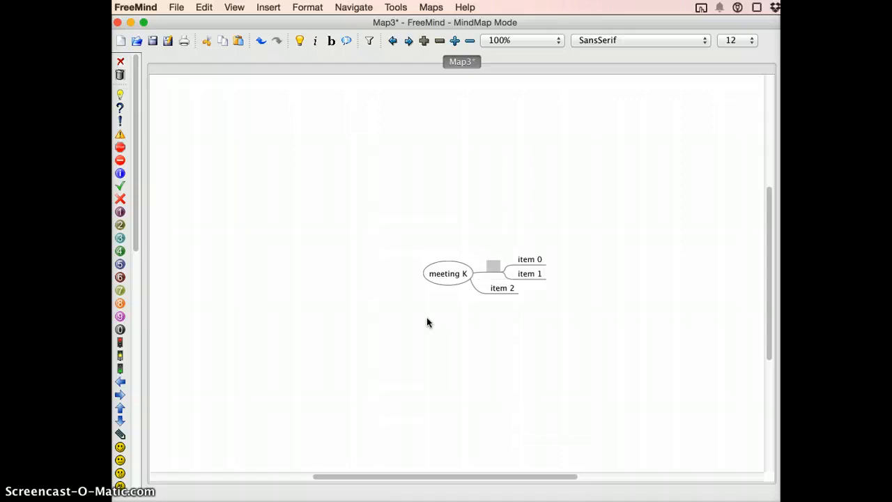
text(work items)
key(Return)
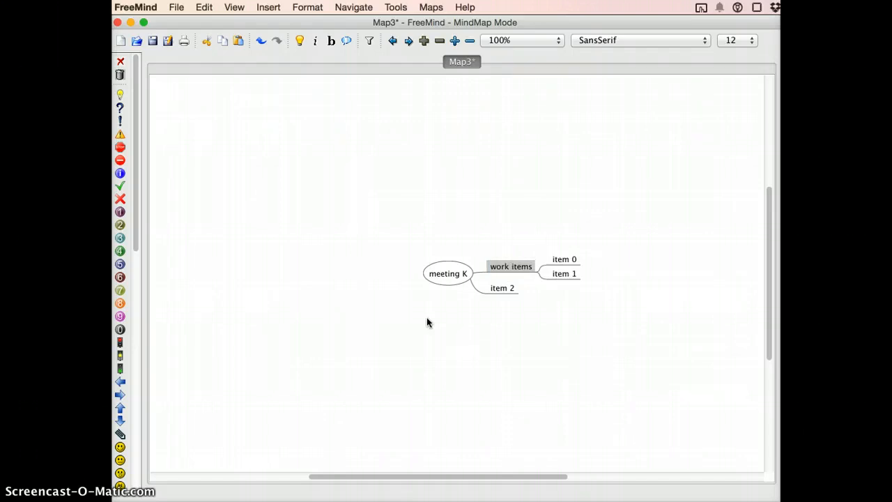
Insert a new parent node named "notes" between meeting K and item 2
key(Down)
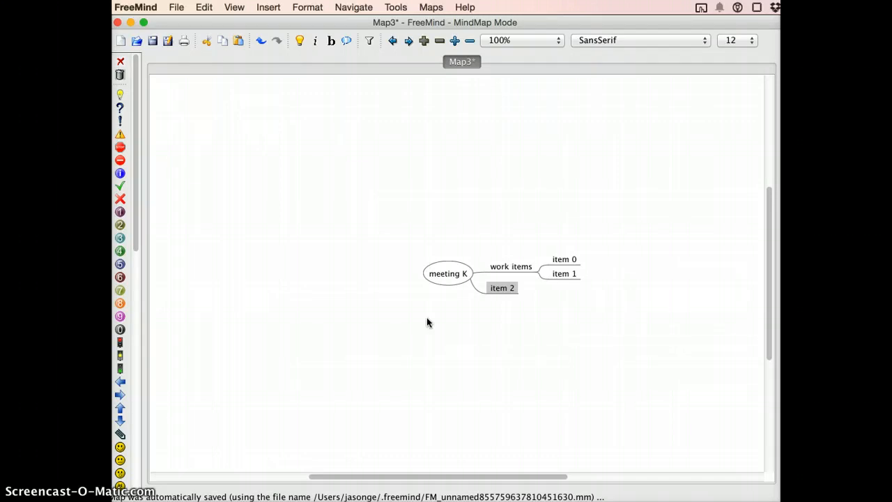
key(shift+Insert)
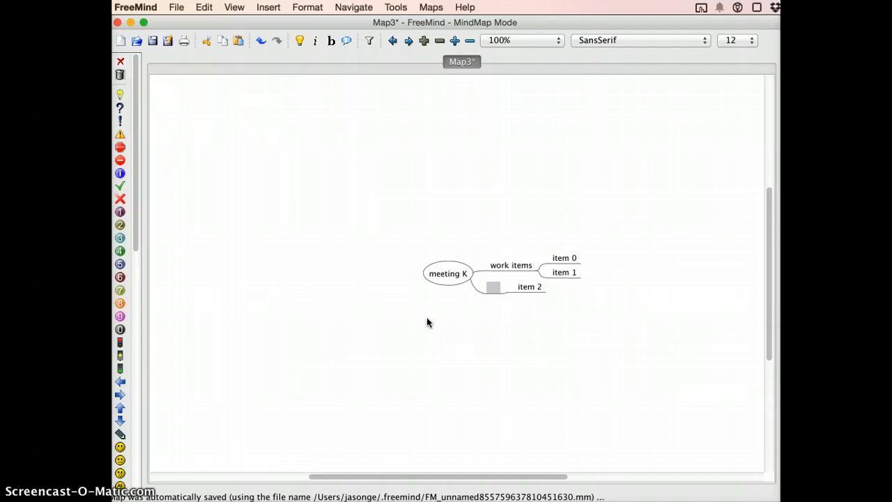
text(notes)
key(Return)
Rename item 2 as "note 2" and add a sibling node "note 3" below it
key(Right)
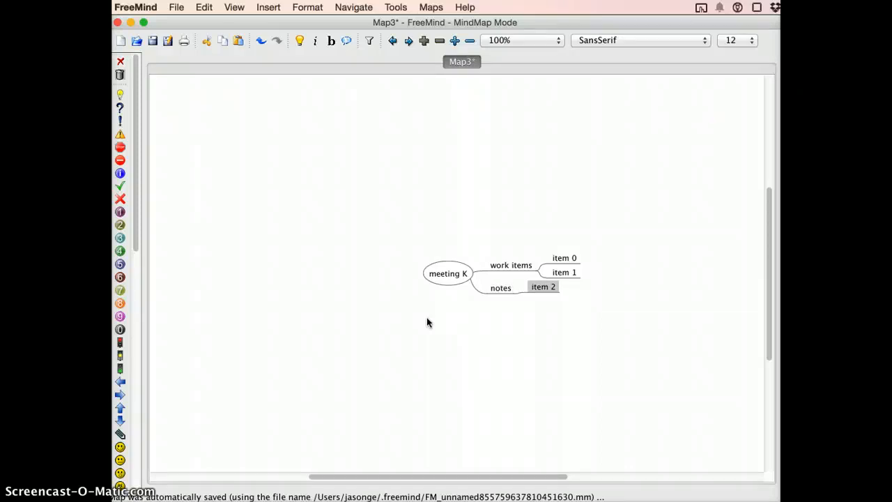
key(F2)
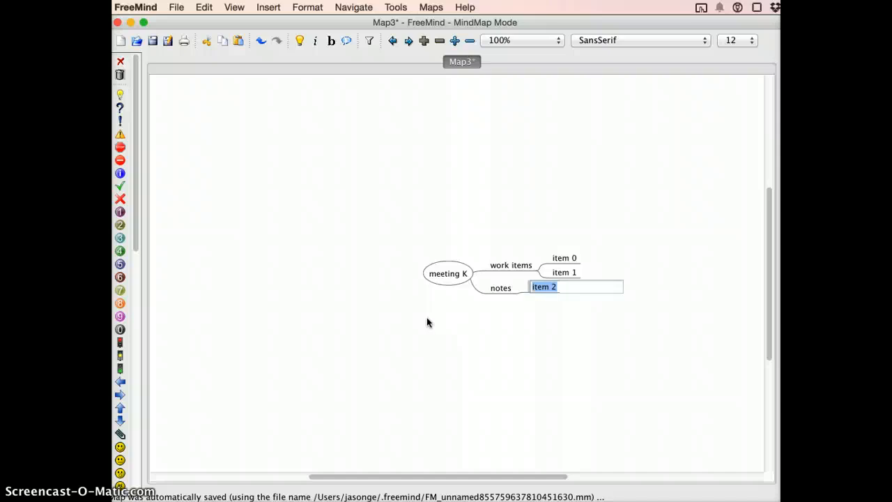
text(note 2)
key(Return)
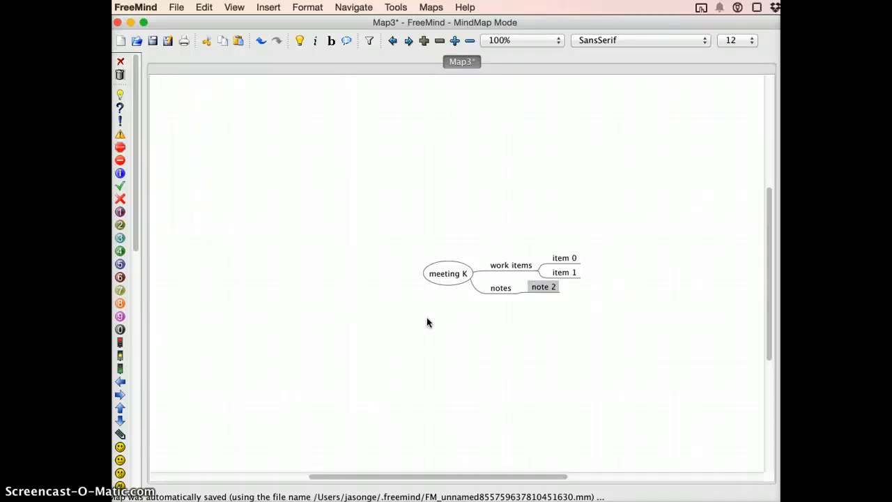
key(Return)
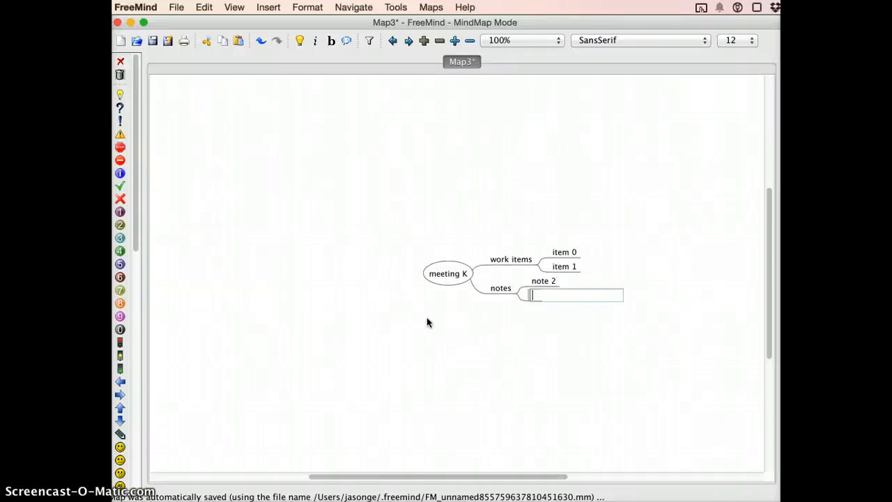
text(note 3)
key(Return)
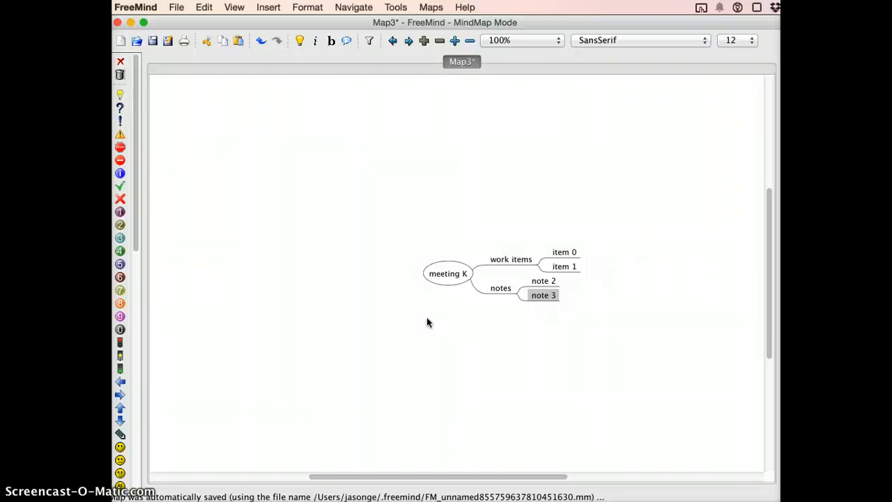
Remove the work items branch from meeting K and paste it under note 3
key(Left)
key(Up)
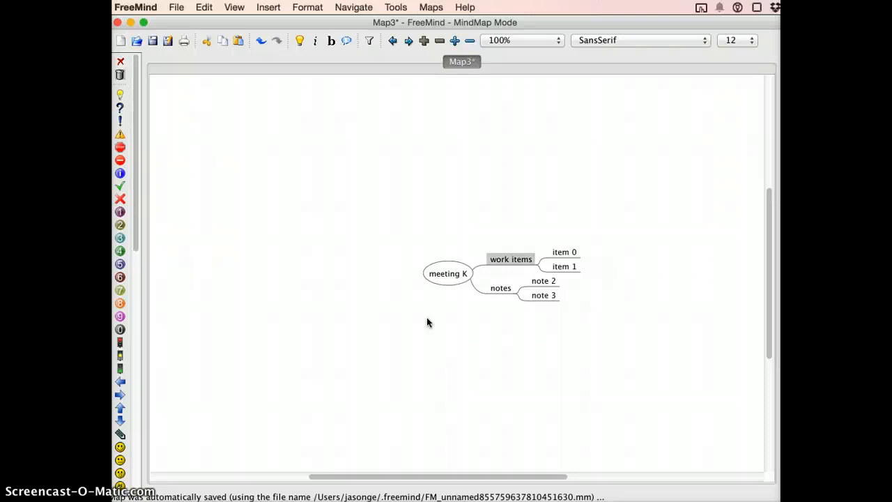
key(Right)
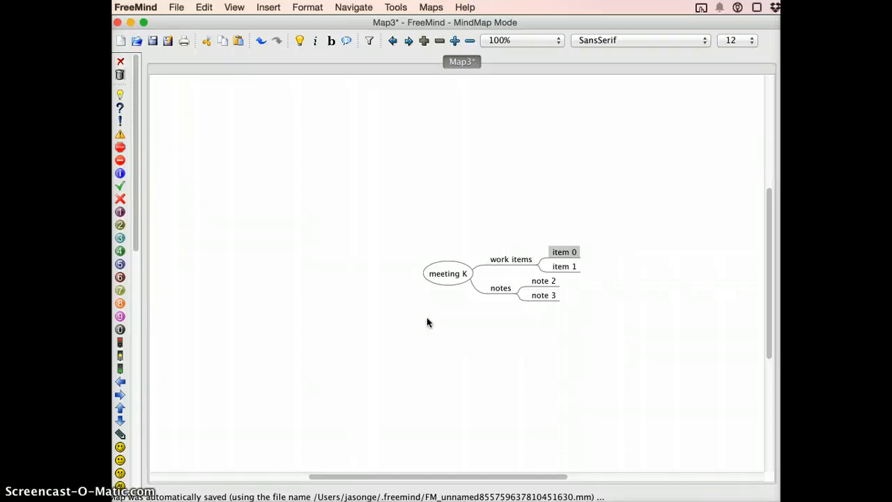
key(Left)
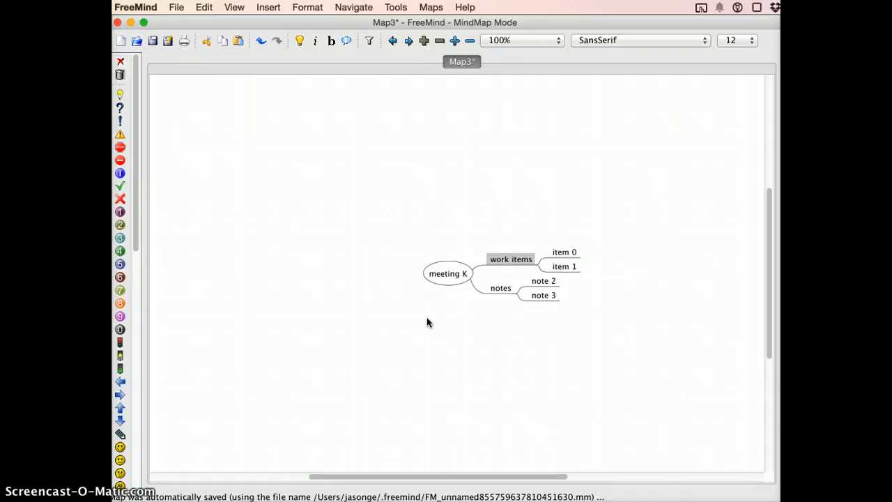
key(Delete)
key(Right)
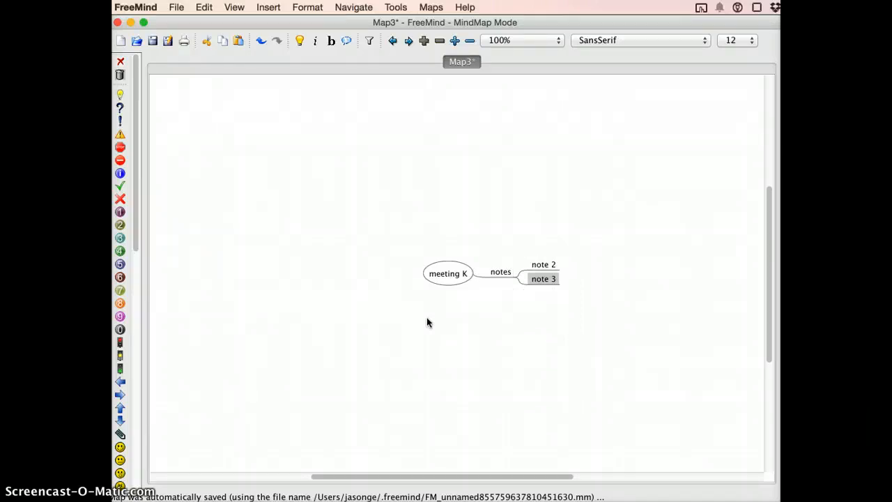
key(ctrl+v)
Paste another copy of the work items branch under note 2
key(Left)
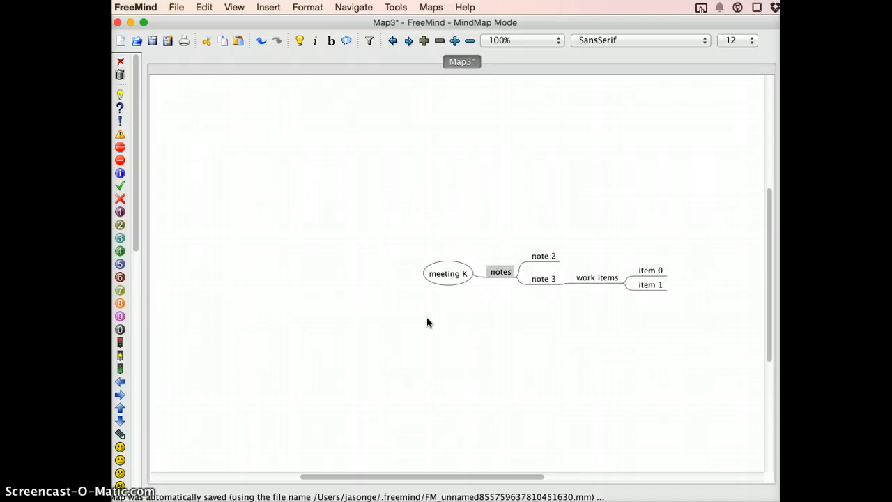
key(Right)
key(Up)
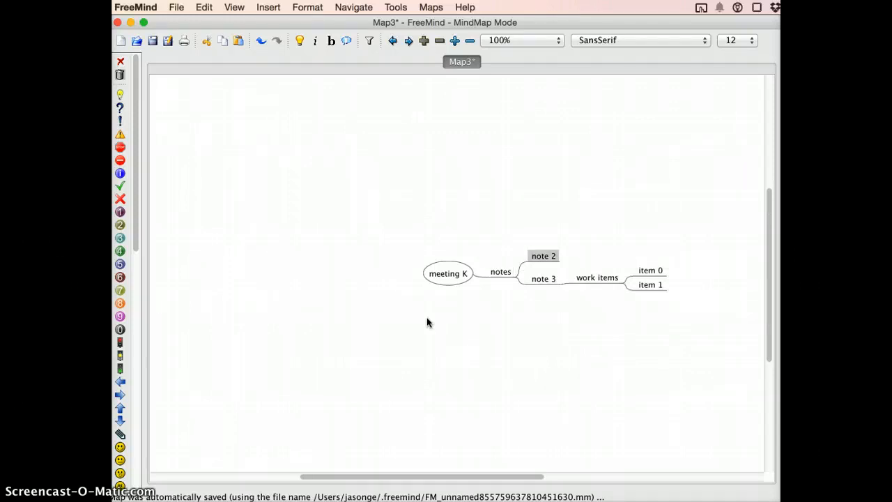
key(ctrl+v)
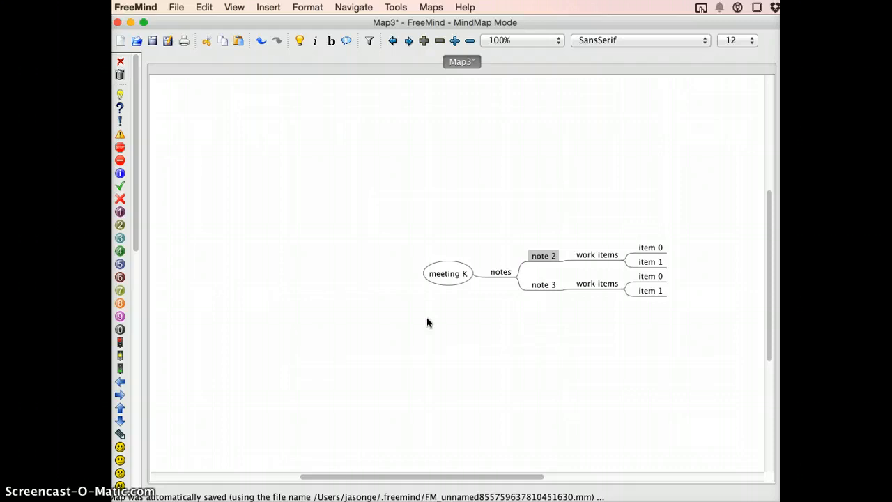
Fold and unfold the note 2 branch, and do the same with the whole notes branch
key(space)
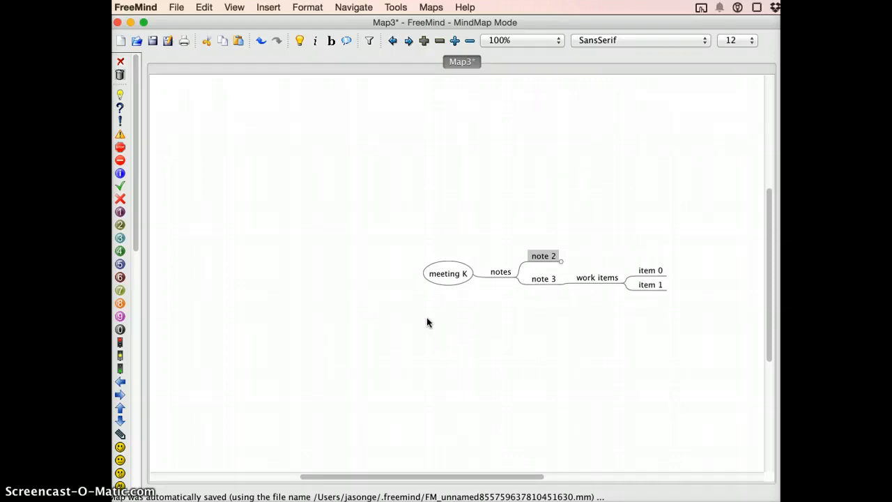
key(space)
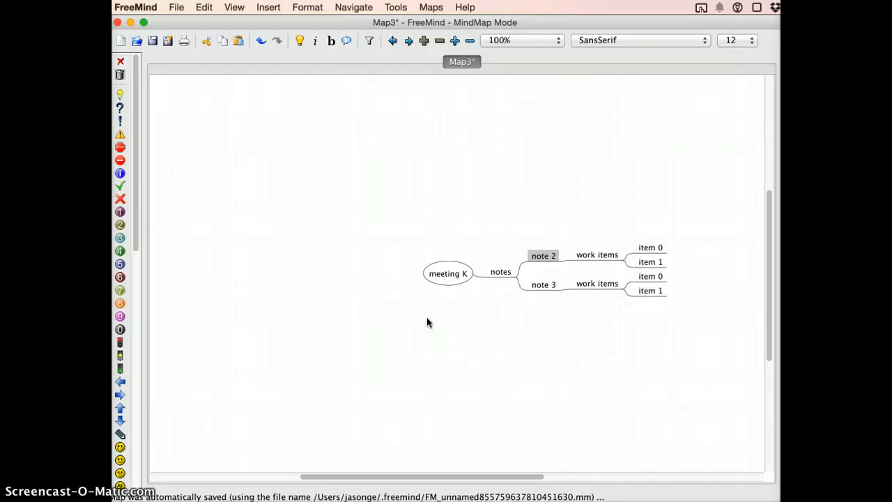
key(Left)
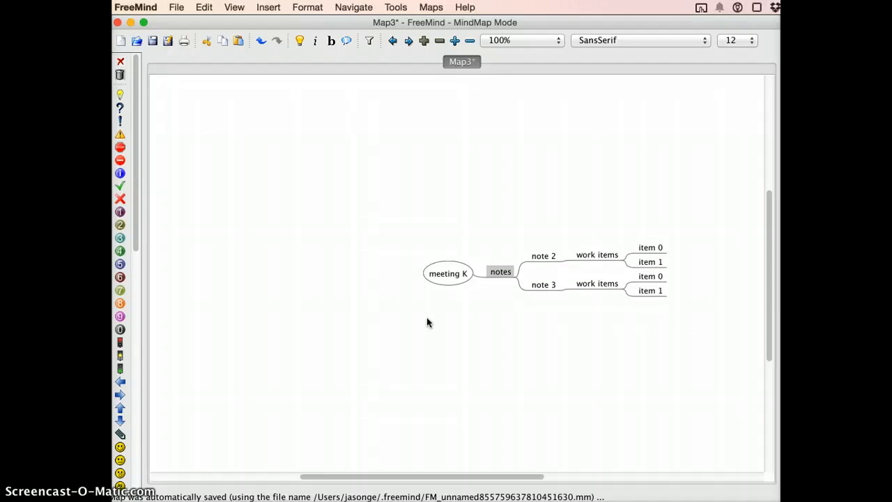
key(space)
key(space)
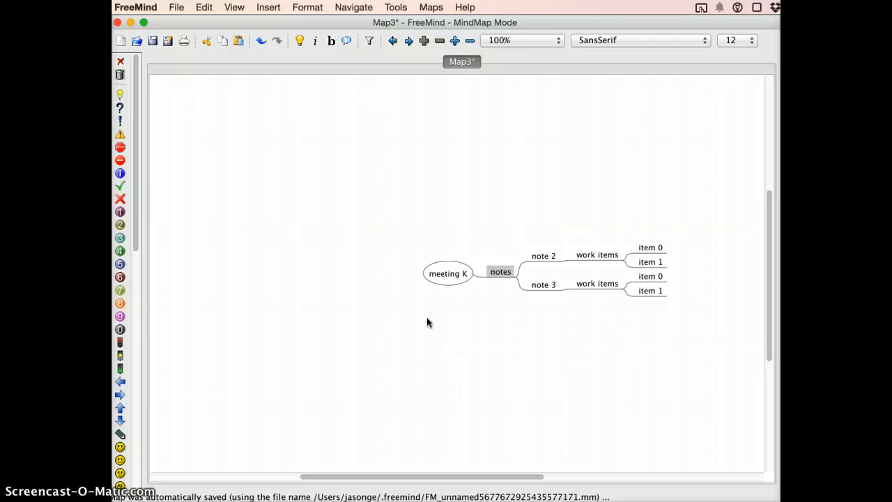
Move the work items branch from note 2 to note 3
click(596, 314)
click(596, 256)
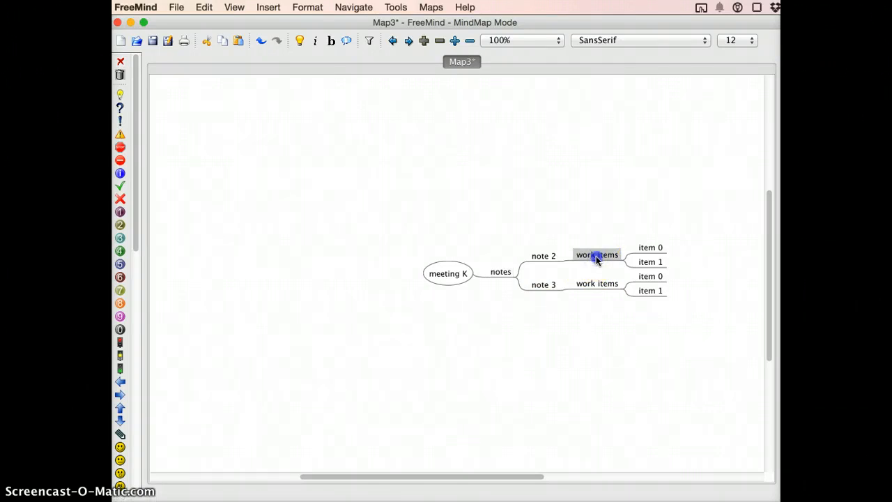
drag(596, 256, 554, 285)
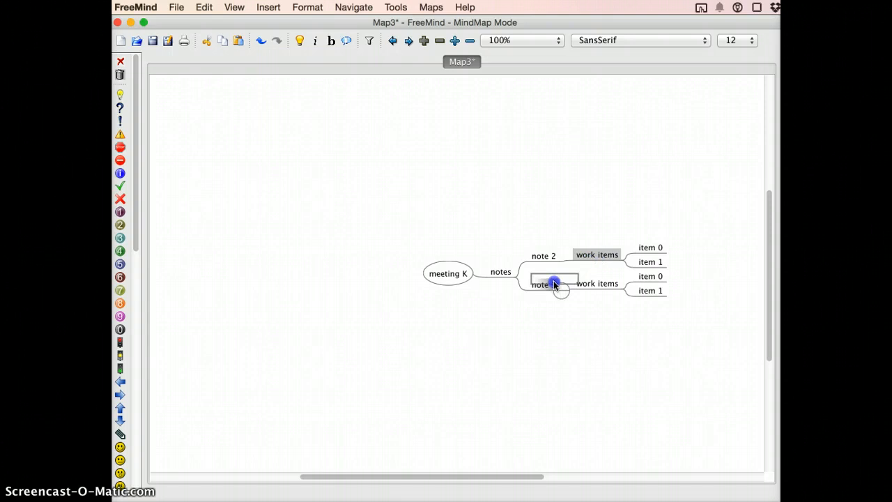
drag(554, 285, 554, 284)
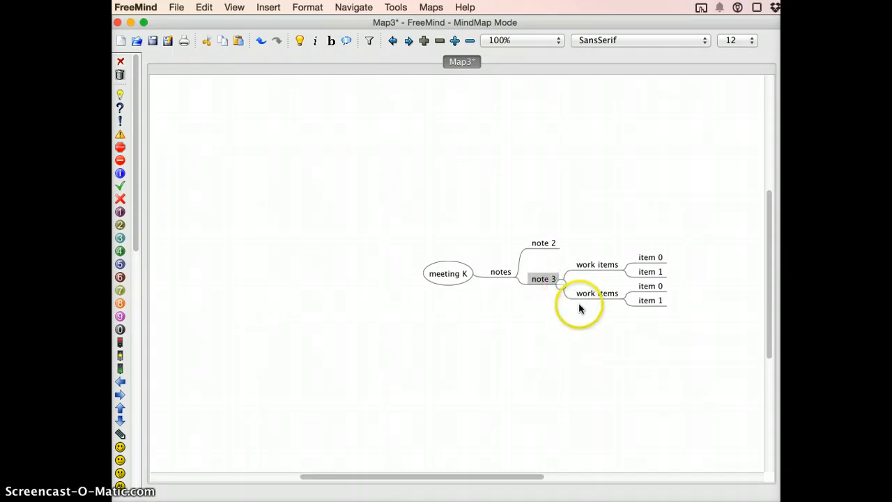
Move the upper work items branch out of note 3 and place it directly under notes, as a sibling above note 2
click(608, 268)
drag(608, 267, 533, 240)
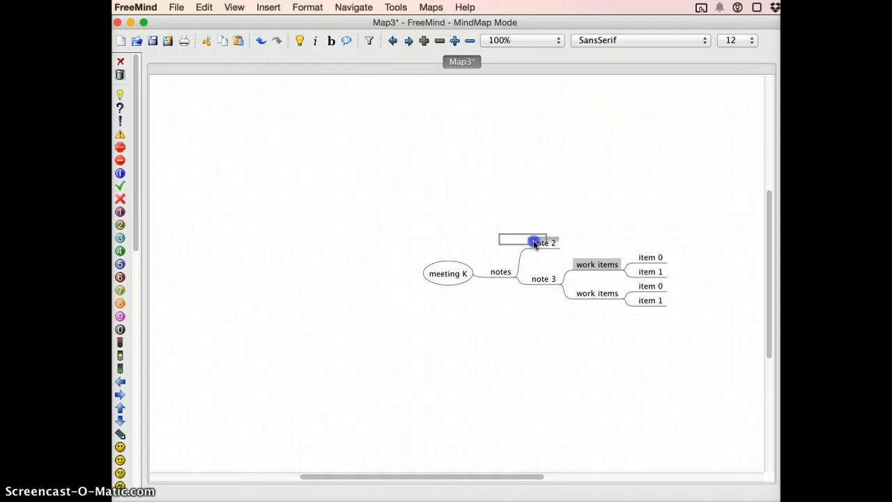
click(545, 266)
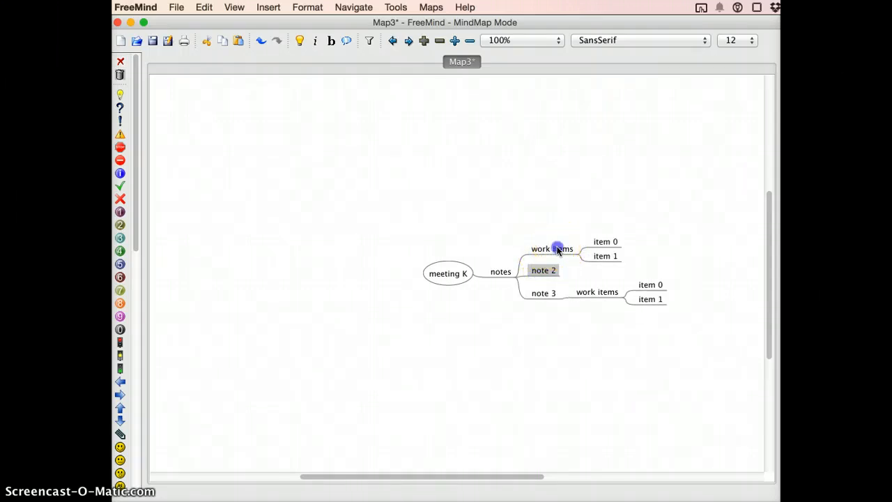
Select work items, note 2 and note 3 in turn, and fold and unfold the upper work items branch
click(557, 249)
click(538, 267)
click(541, 293)
click(539, 270)
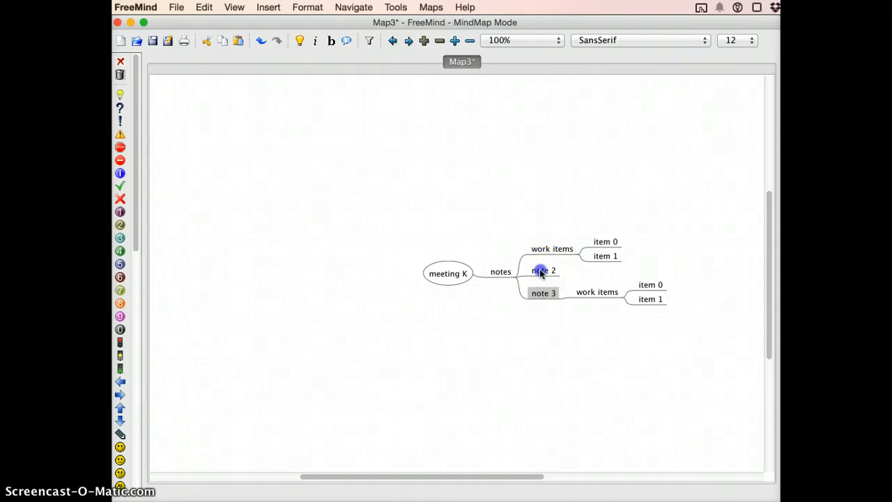
click(577, 256)
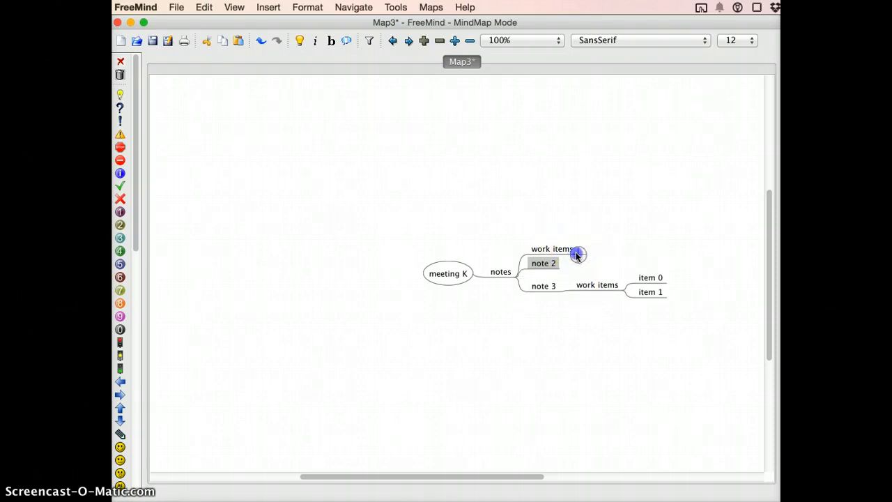
click(577, 256)
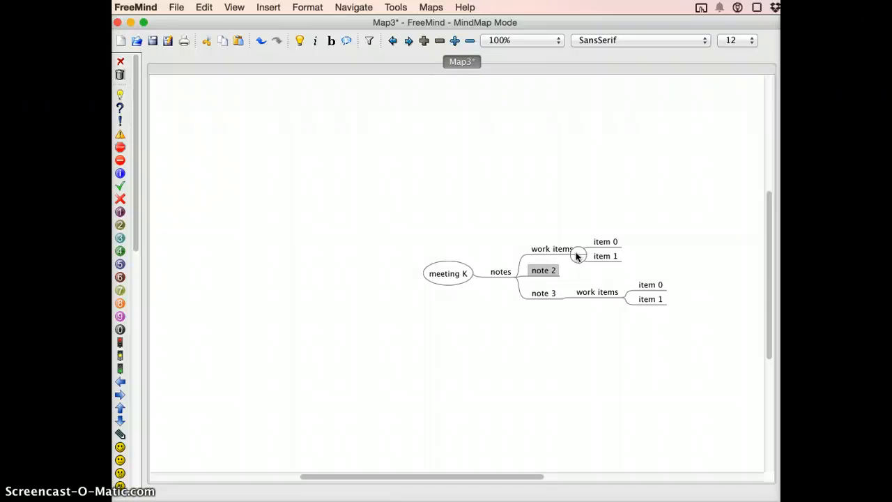
click(577, 188)
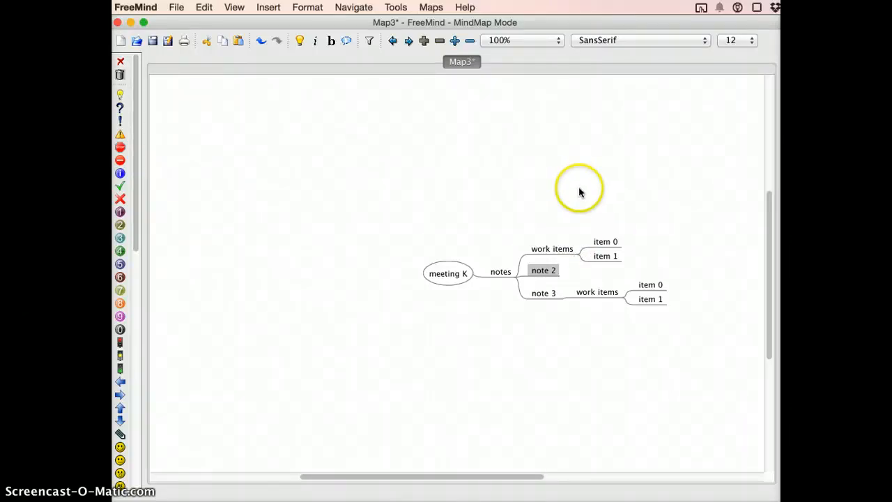
Select note 2 together with the upper work items node and its item 0 and item 1, and move the selection under note 3
ctrl+click(603, 241)
ctrl+click(603, 257)
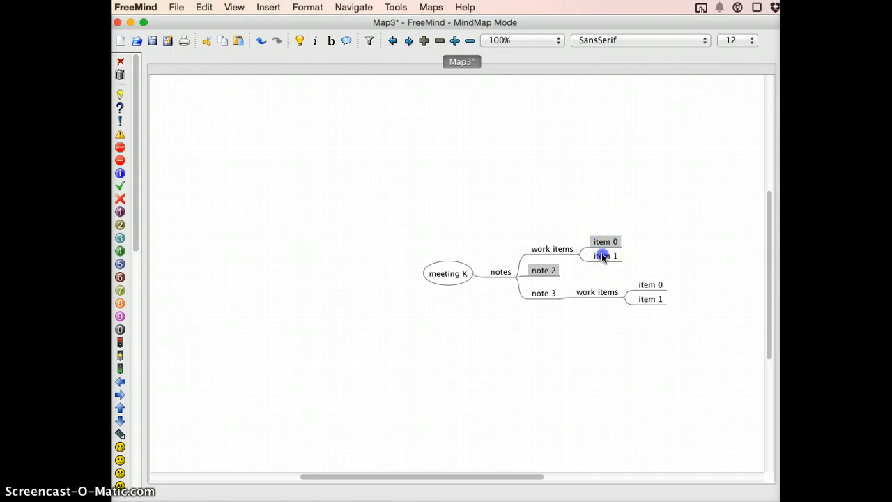
ctrl+click(552, 250)
drag(552, 250, 556, 294)
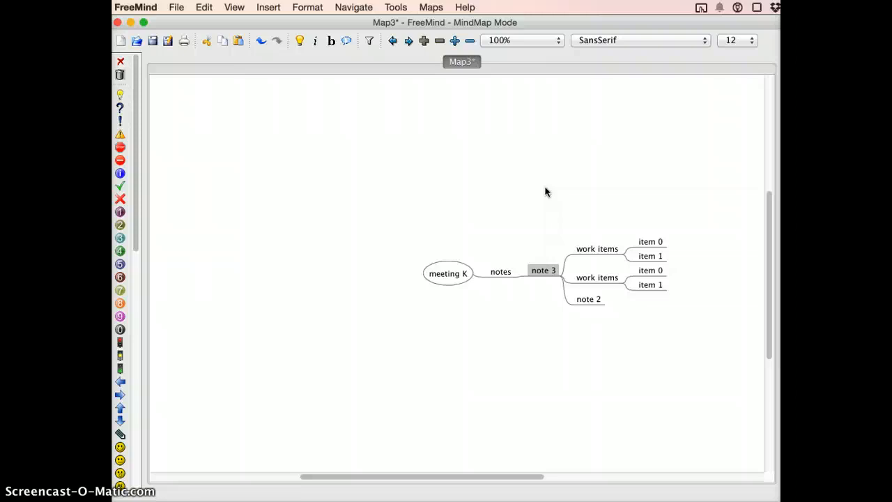
Move one work items branch from note 3 up to the notes node
key(Left)
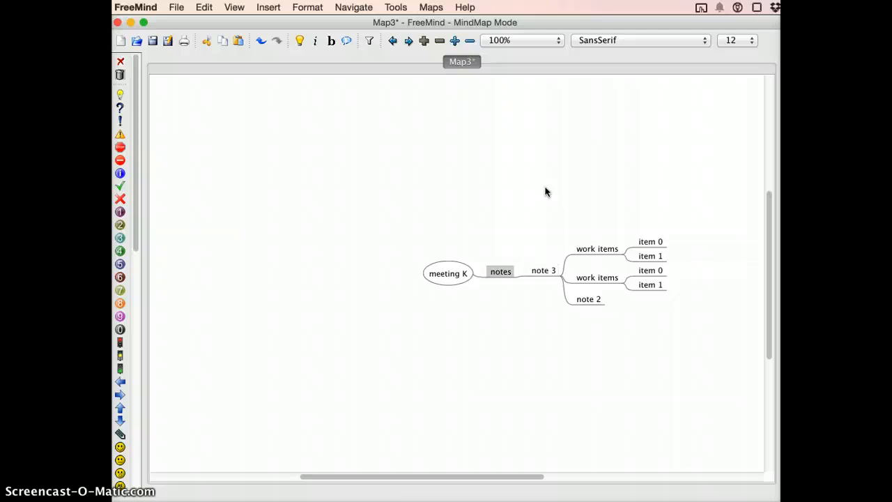
key(Right)
key(Right)
click(584, 241)
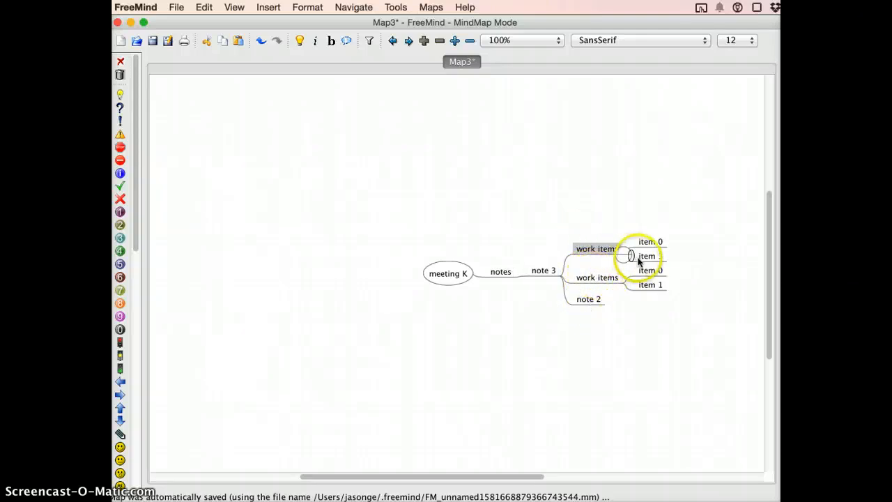
drag(597, 248, 510, 267)
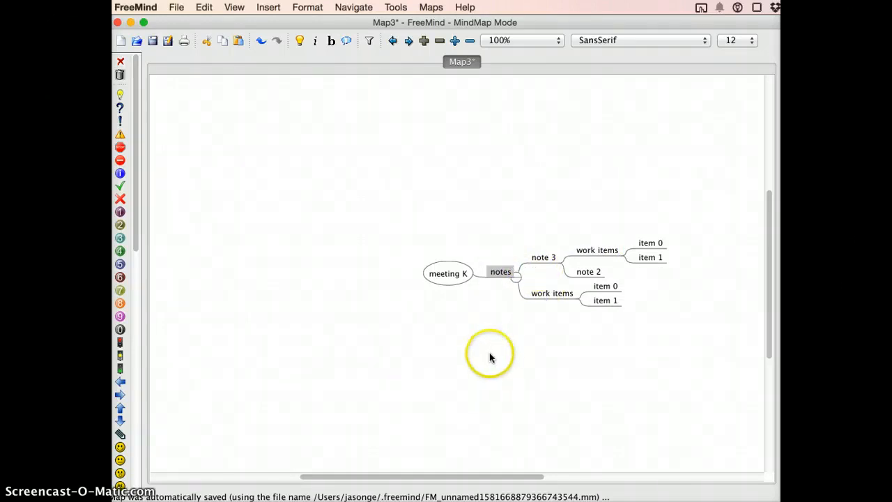
Copy the notes branch, switch to MacVim and paste it as an indented text outline a few blank lines below the links
key(Left)
key(Right)
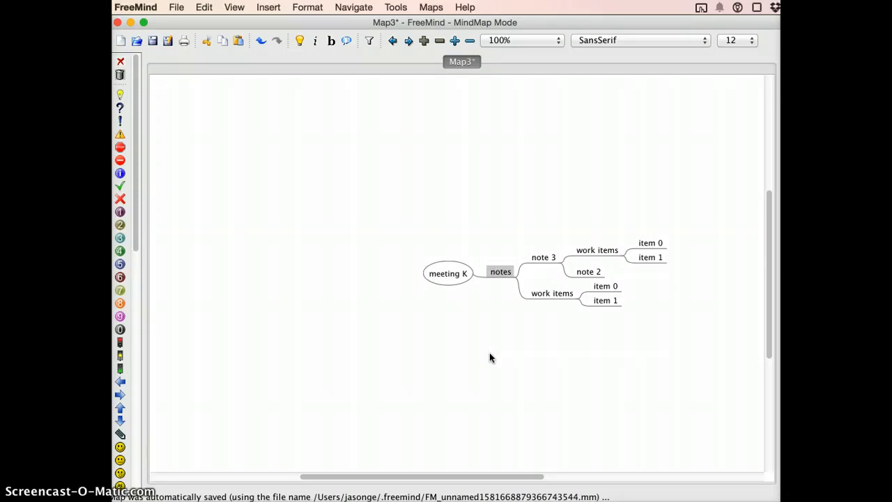
key(super+Tab)
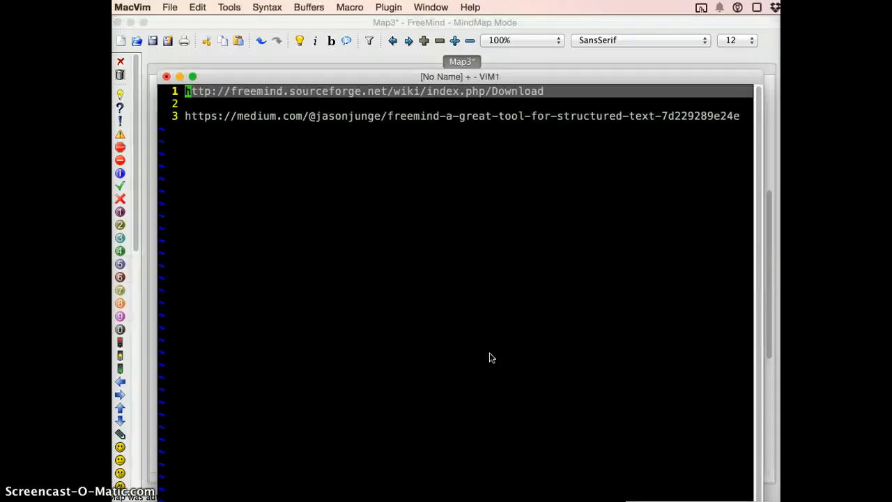
key(j)
key(j)
key(o)
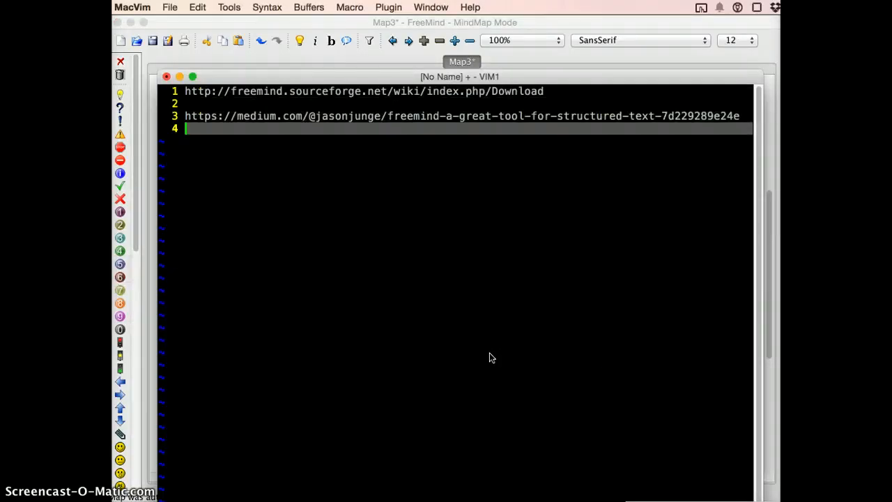
key(Return)
key(Return)
key(Return)
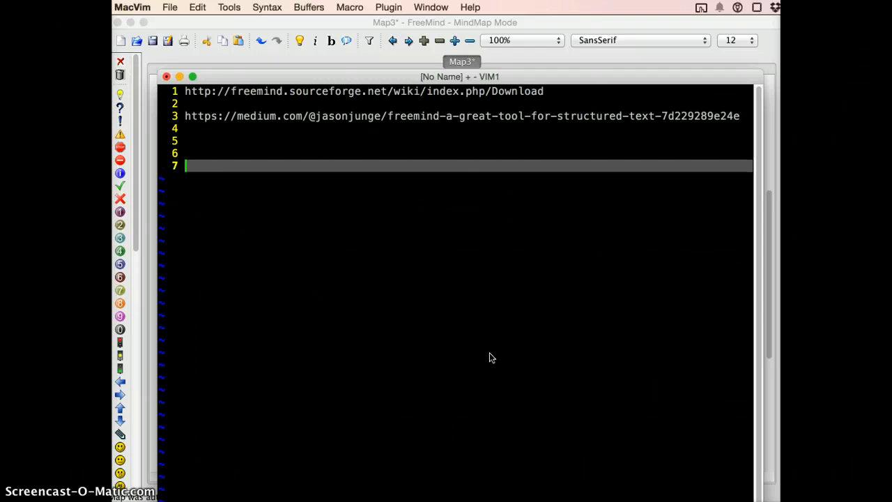
text(notes     note 3         work items             item 0             item 1         note 2     work items         item 0         item 1)
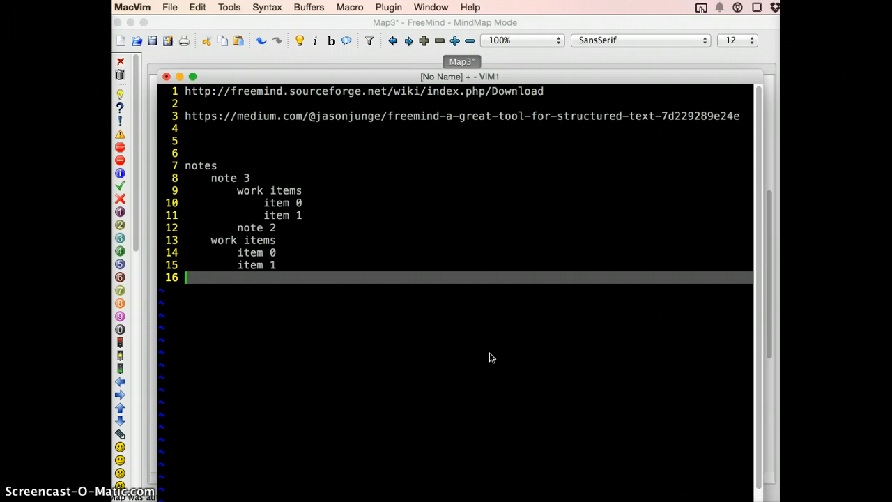
Copy the whole pasted outline, from the notes line through the last item 1 line
key(Escape)
key(Up)
key(Up)
key(Up)
key(Up)
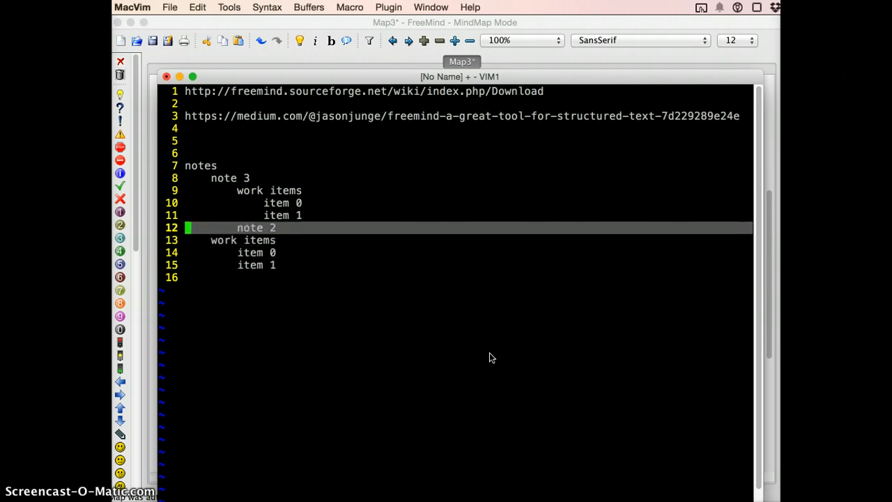
key(Up)
key(Up)
key(Up)
key(Up)
key(Up)
key(Down)
key(shift+v)
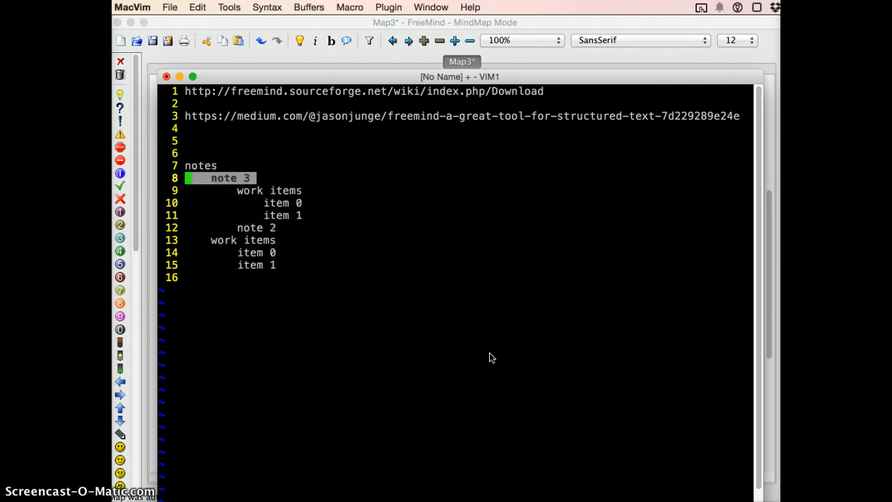
key(Escape)
key(Up)
key(shift+v)
key(Down)
key(Down)
key(Down)
key(Down)
key(Down)
key(Down)
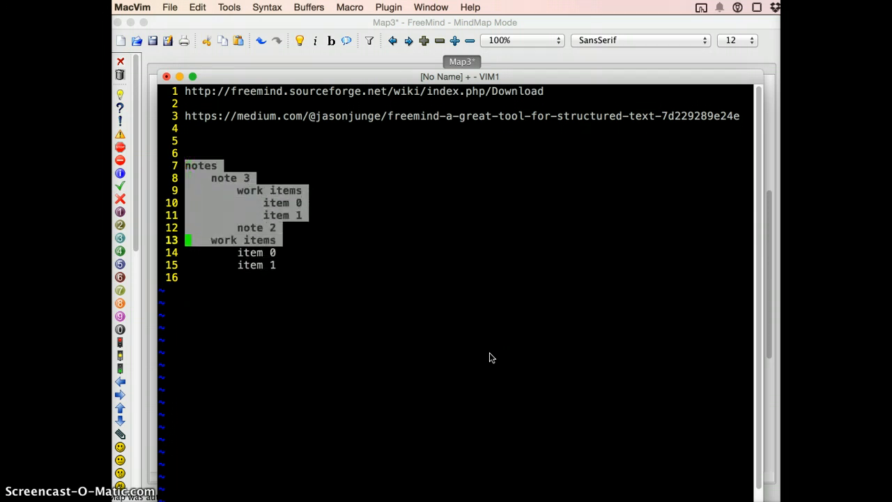
key(Down)
key(Down)
key(y)
Switch back to FreeMind, paste the text outline as a branch of meeting K, and move the pasted notes branch onto the meeting K node
key(super+Tab)
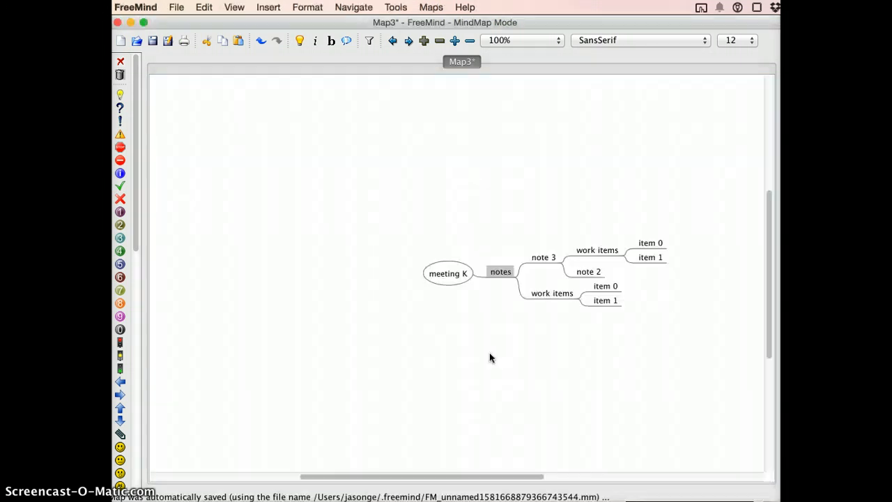
key(Left)
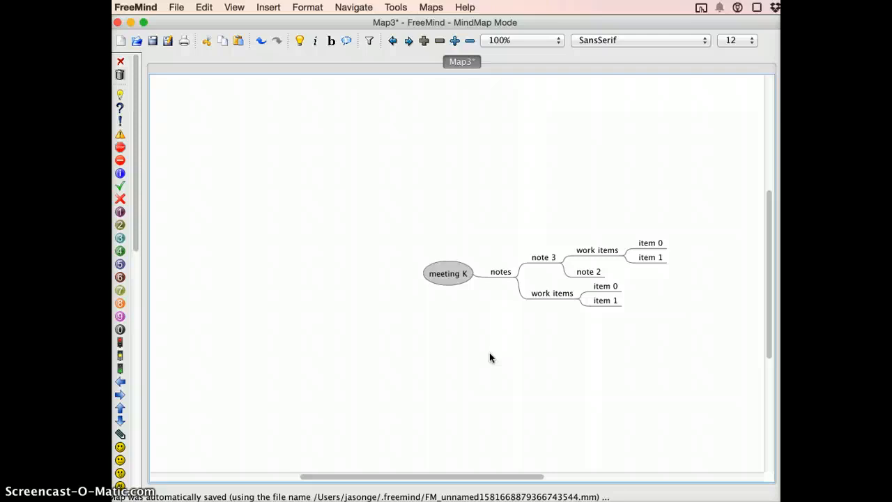
key(super+v)
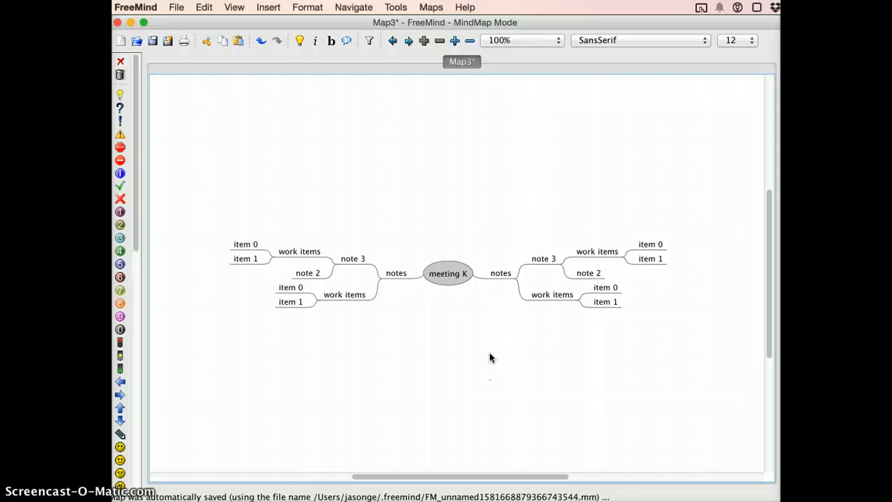
click(397, 274)
drag(398, 274, 462, 282)
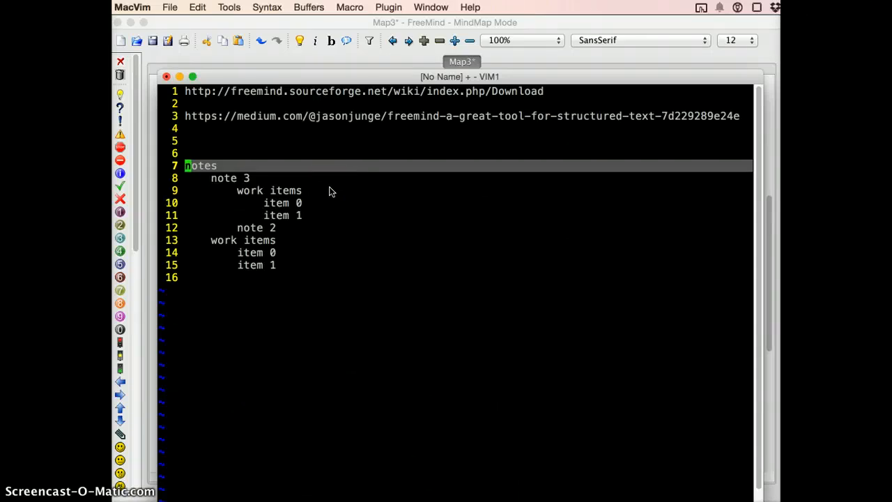
Place the cursor on the Medium article link above the outline in MacVim
click(245, 116)
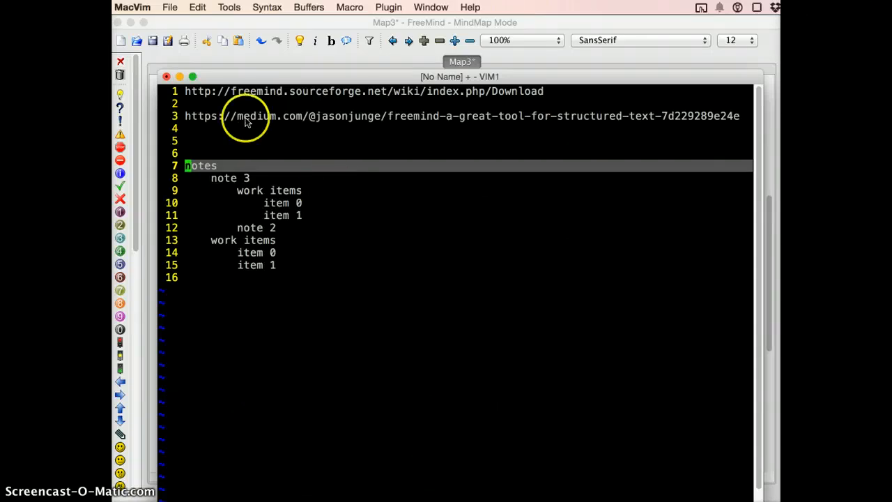
click(311, 180)
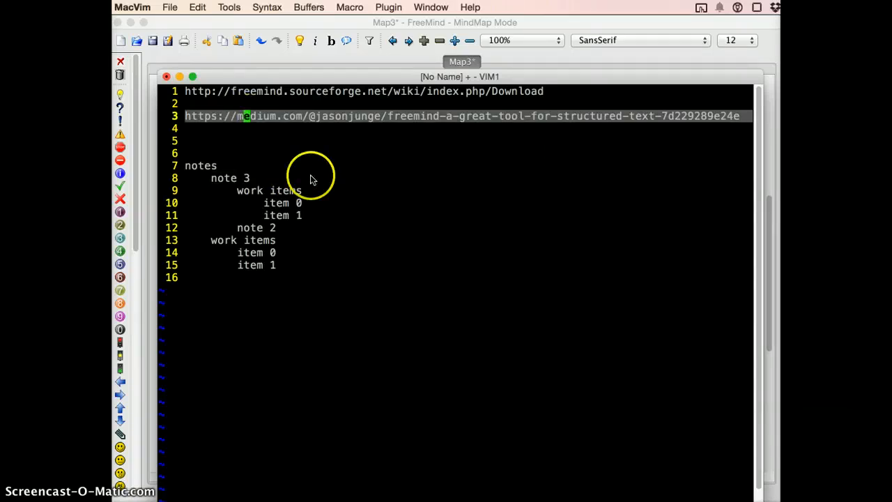